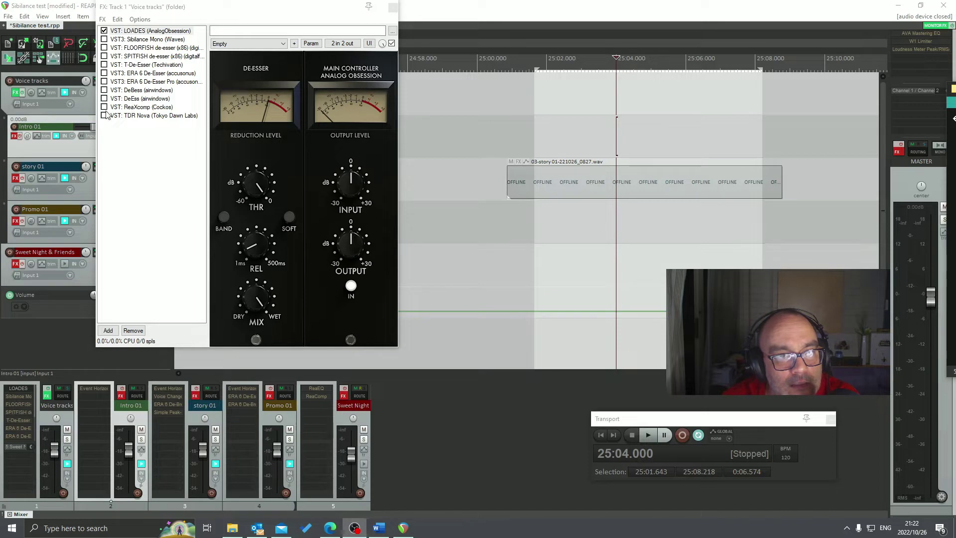
Step: View the interfaces of ReaXcomp, TDR Nova, DeEss, DeBess, ERA 6 De-Esser Pro and T-De-Esser in the Voice tracks effects chain
click(142, 107)
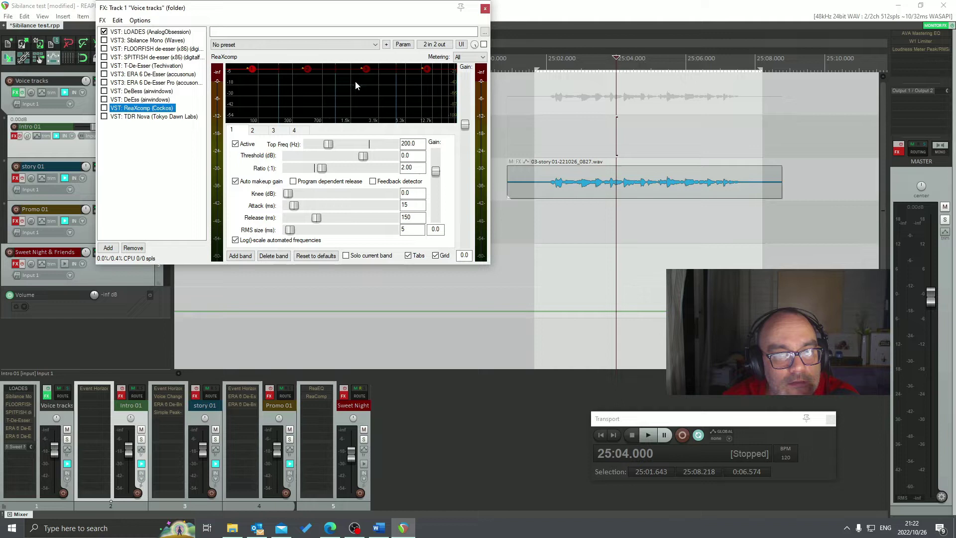
click(171, 118)
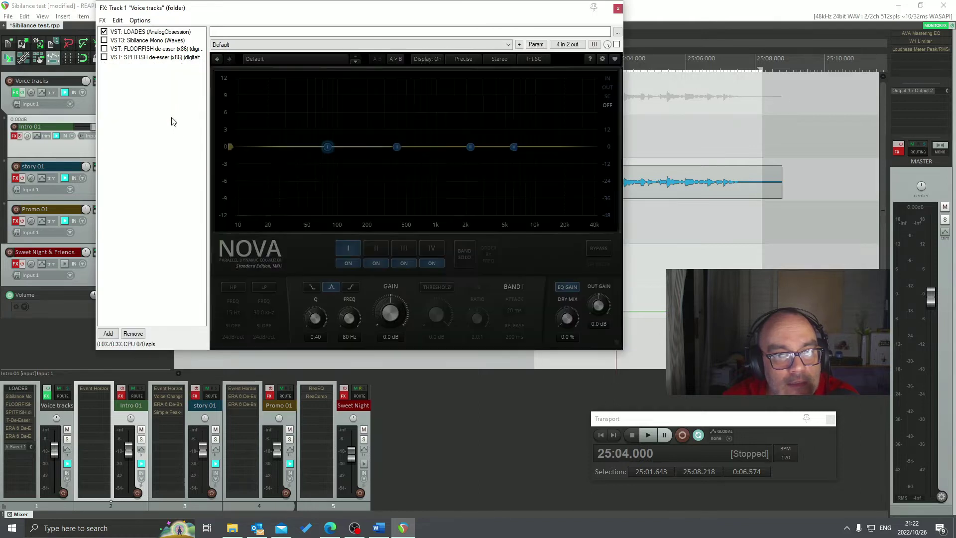
click(156, 109)
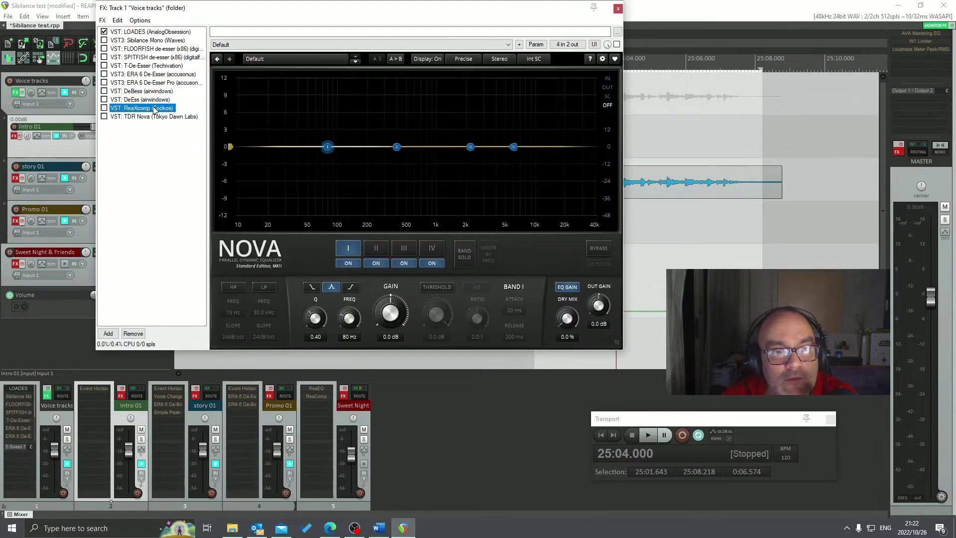
click(158, 99)
click(160, 92)
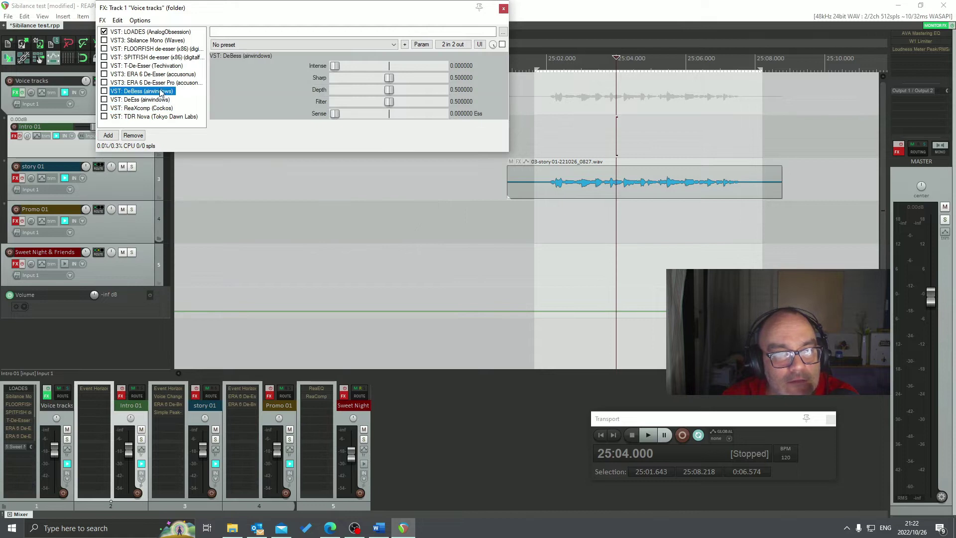
click(163, 84)
click(167, 67)
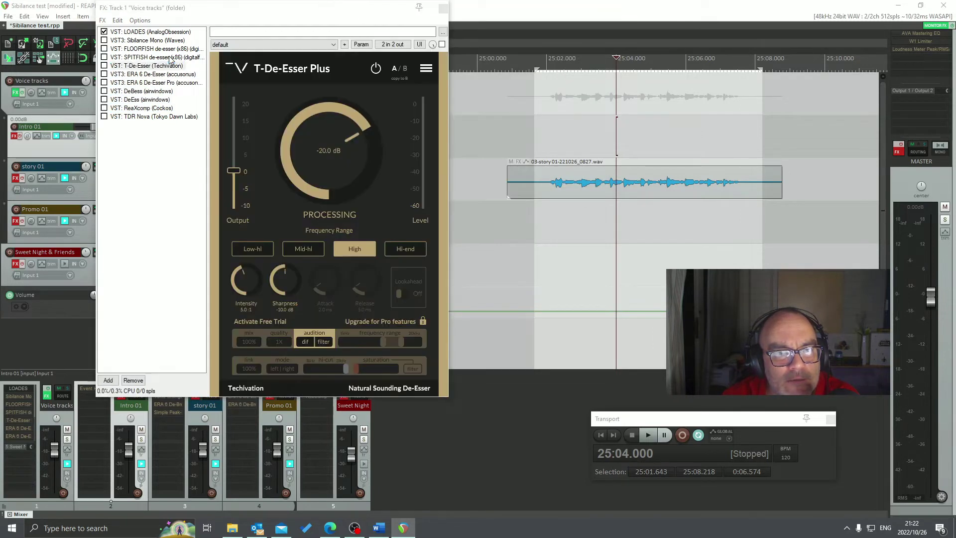
Step: View the SPITFISH, FLOORFISH, Sibilance Mono and LOADES plug-in interfaces, closing the two separate bridged windows
click(170, 57)
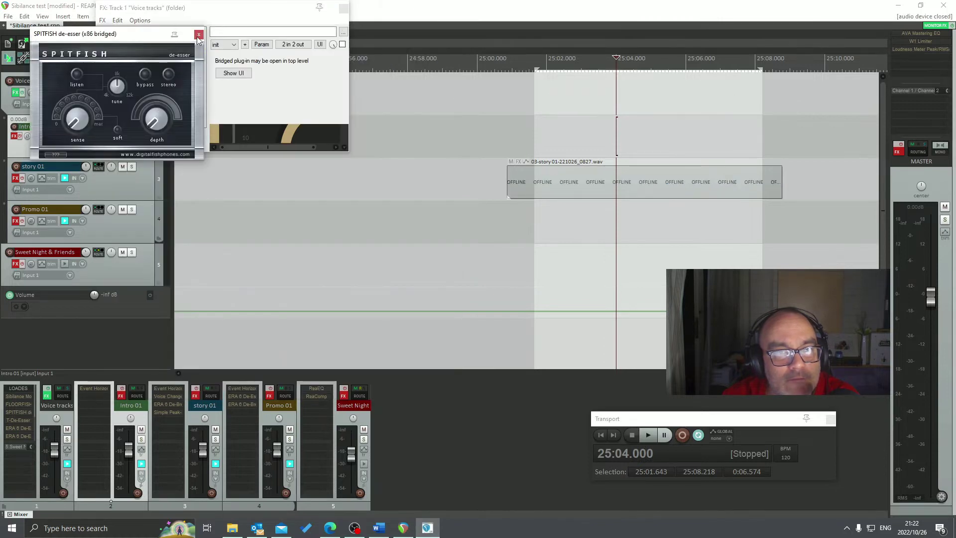
click(199, 37)
click(168, 47)
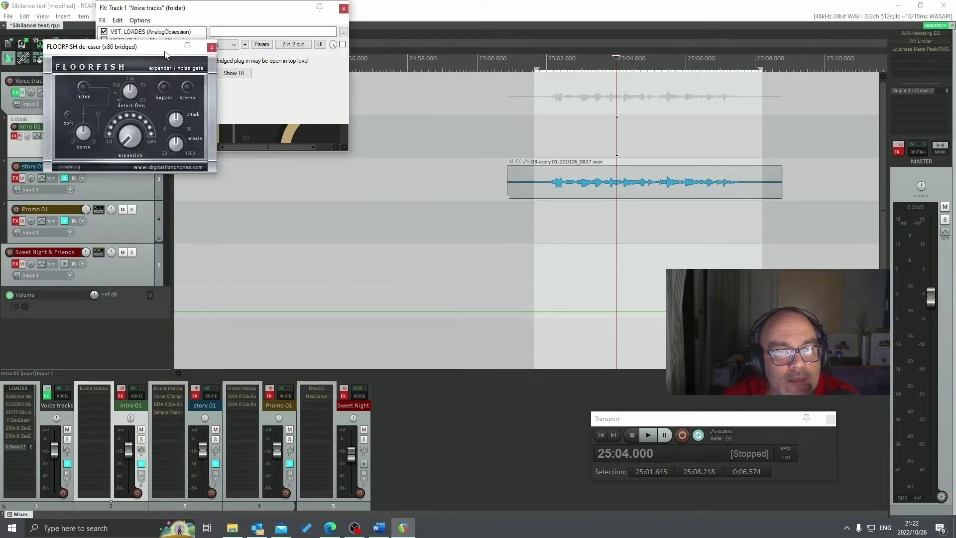
click(211, 49)
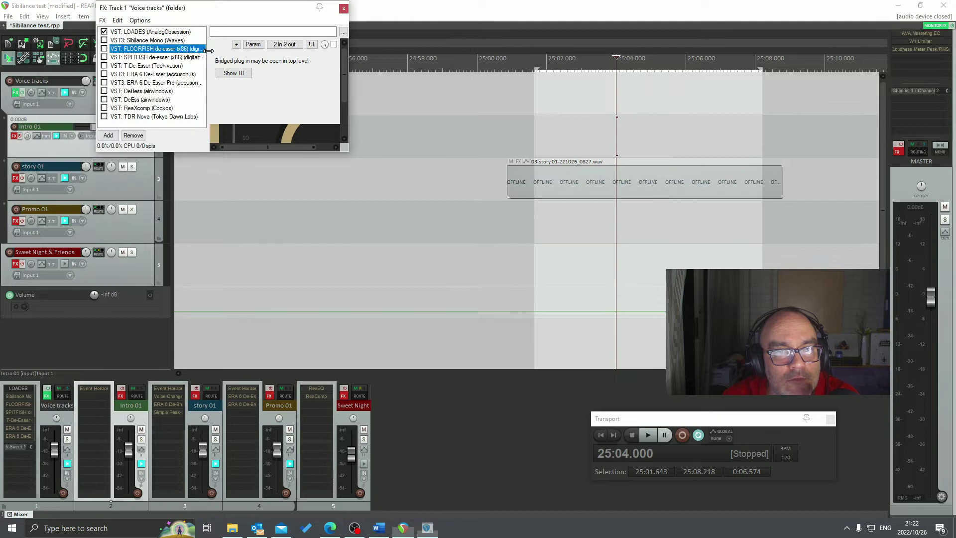
click(161, 42)
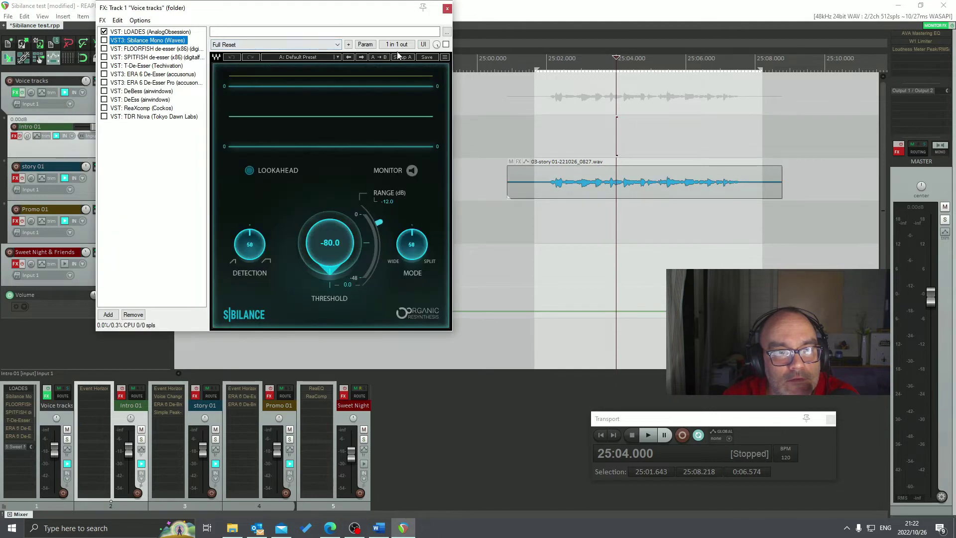
click(156, 33)
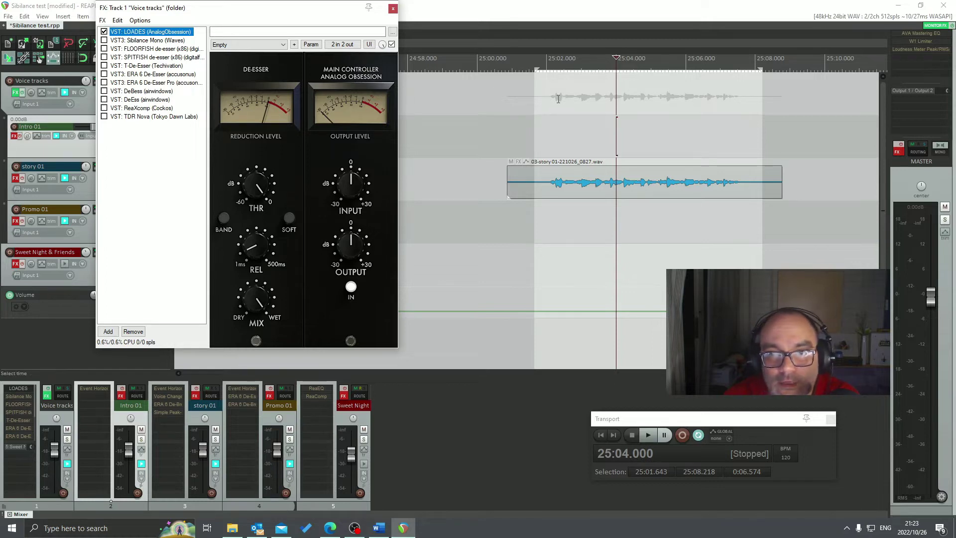
Step: Place the playhead at 25:01.879 and play the story voice clip with every de-esser bypassed, stopping near its end
click(543, 98)
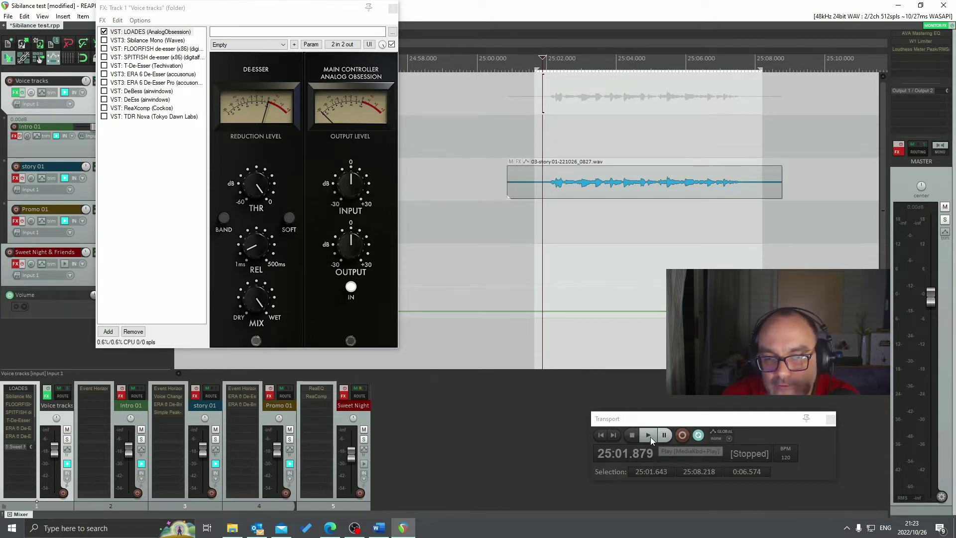
key(alt+Tab)
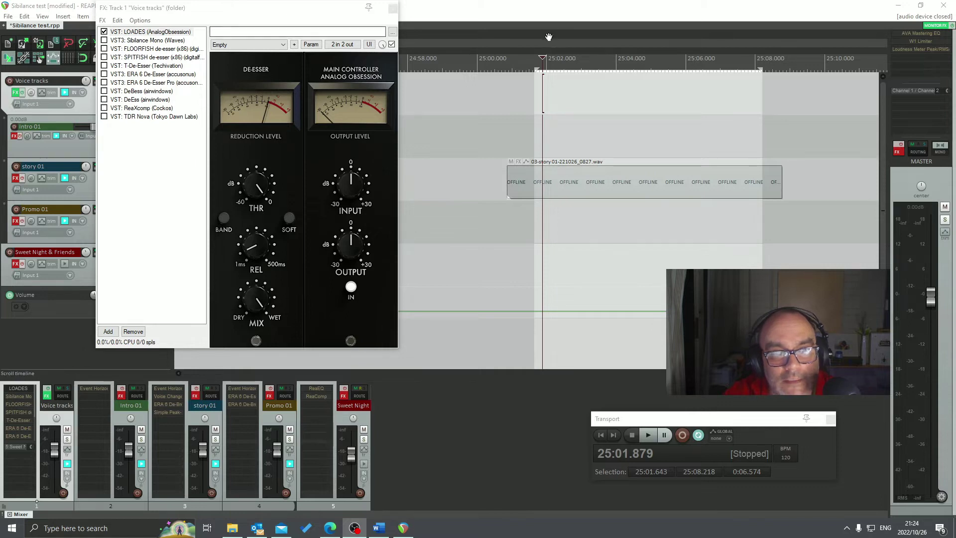
click(586, 18)
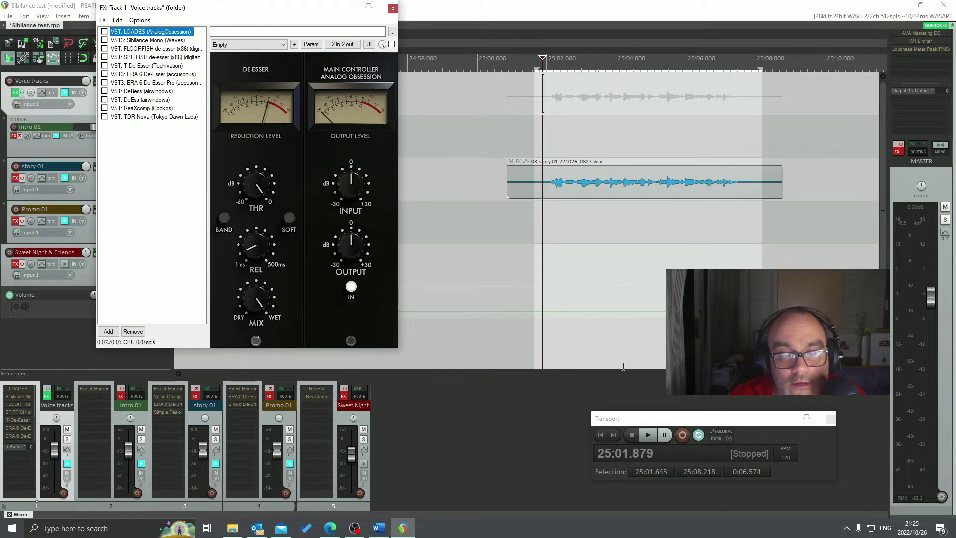
click(647, 435)
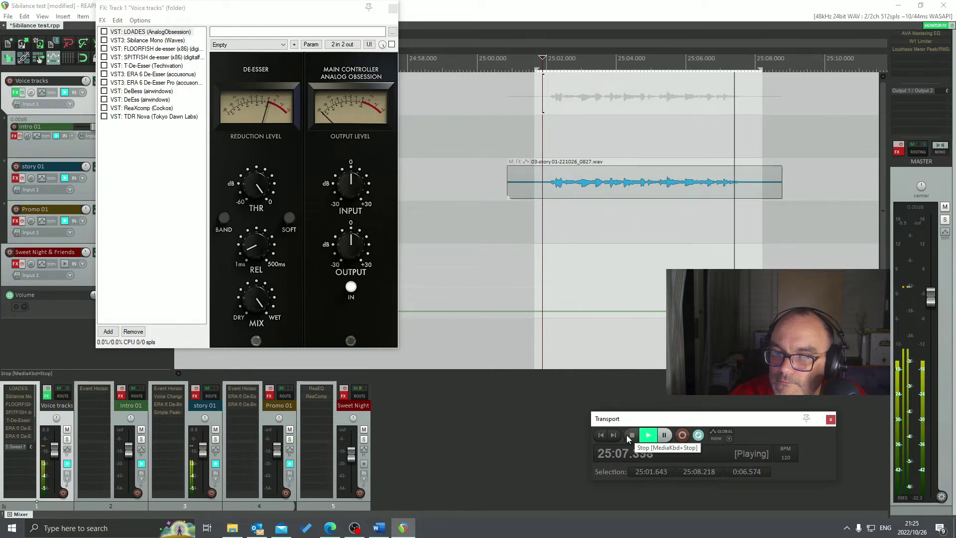
click(630, 435)
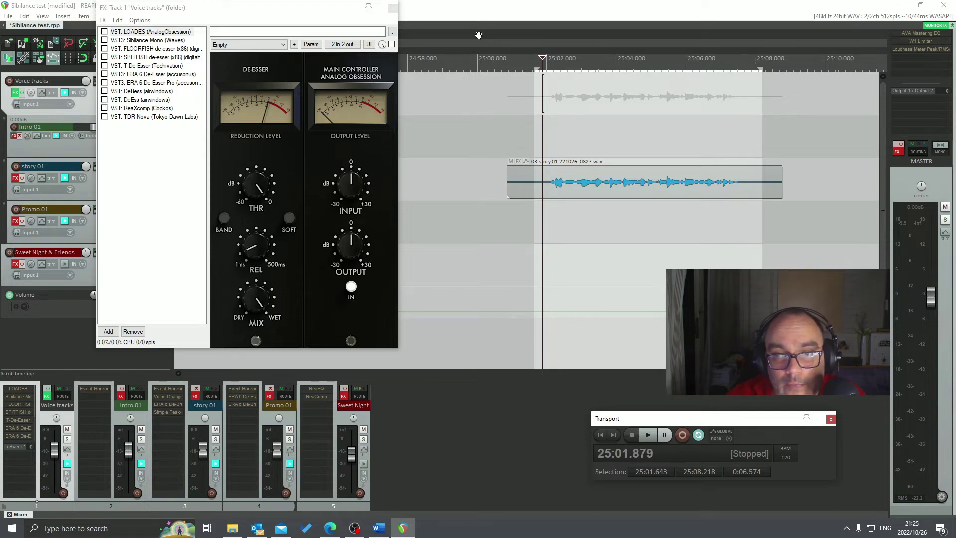
Step: Enable Sibilance Mono and play the voice clip through it with the threshold at -80.0, stopping near the clip's end
mouse_move(363, 180)
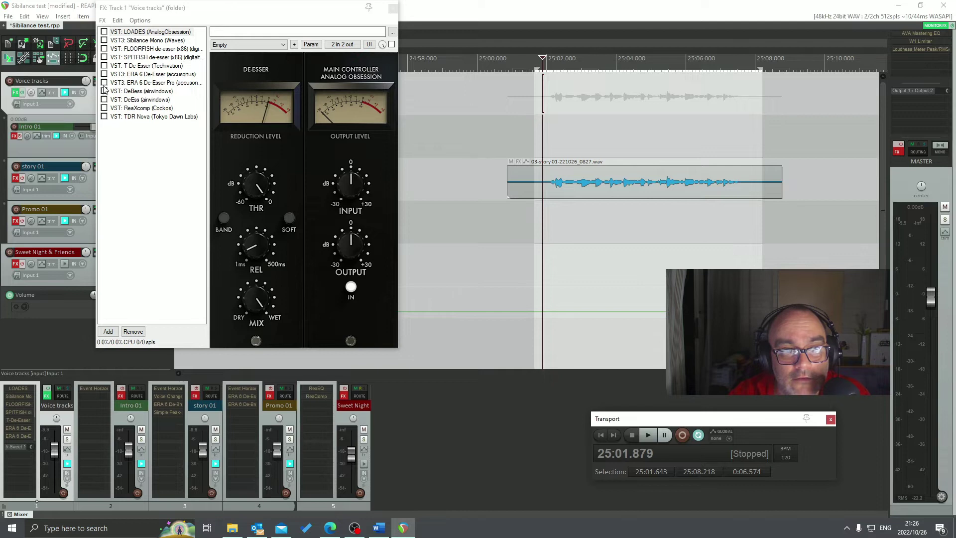
click(122, 40)
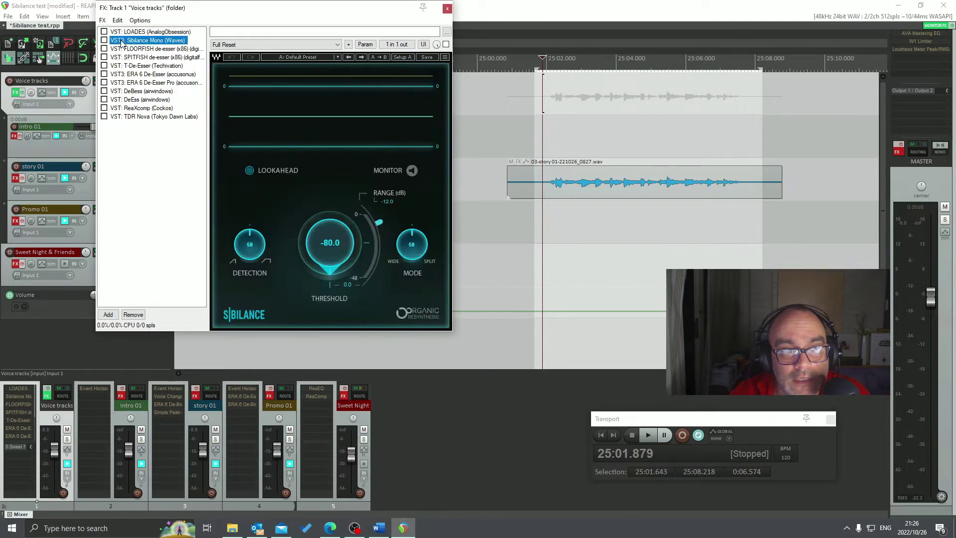
click(104, 40)
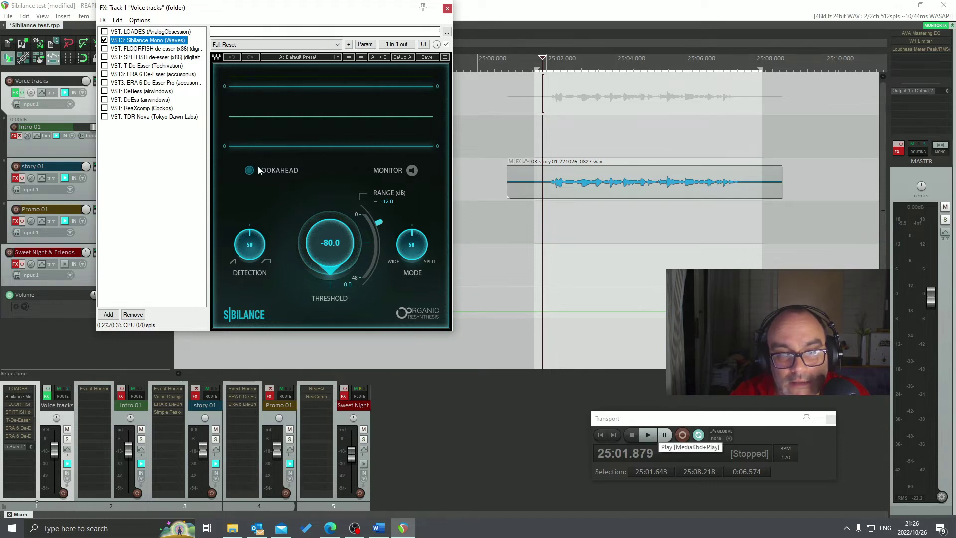
click(322, 241)
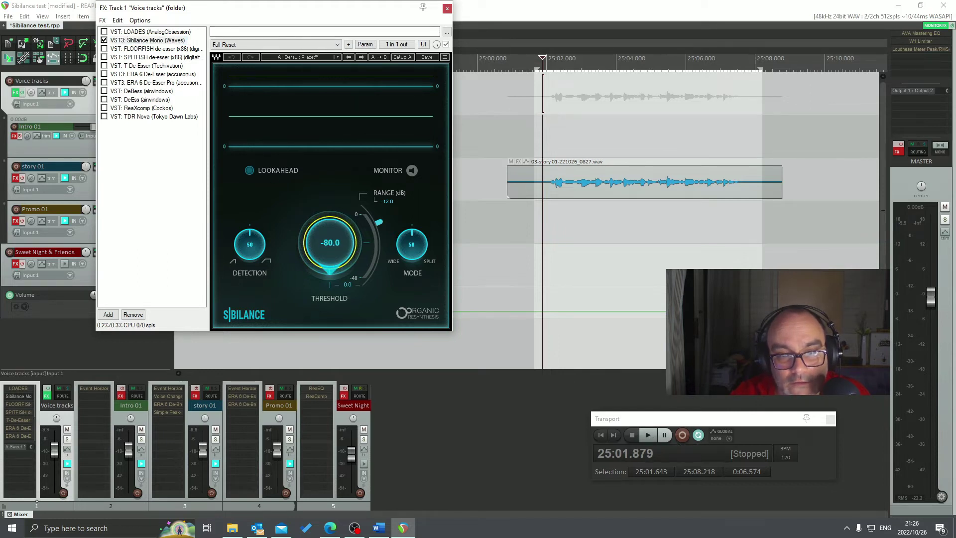
drag(321, 241, 322, 232)
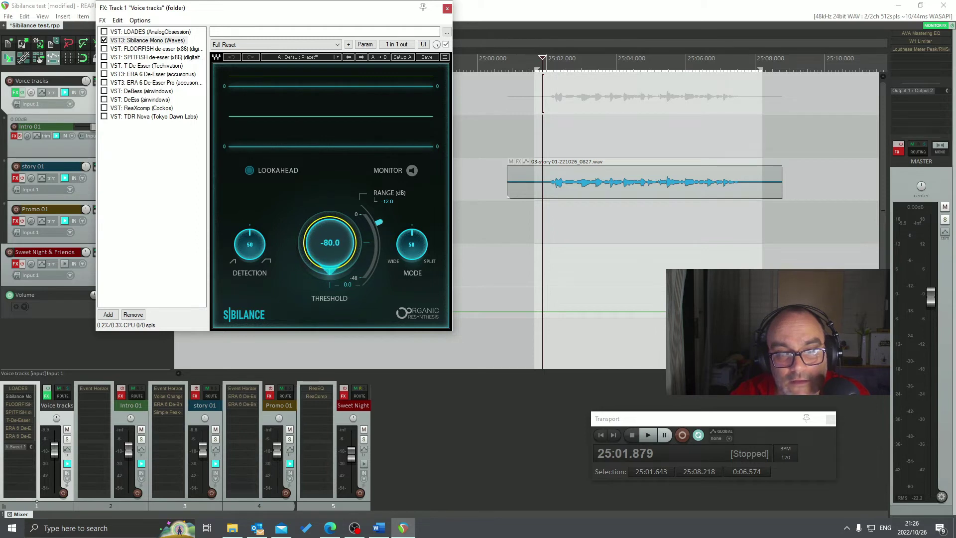
click(646, 436)
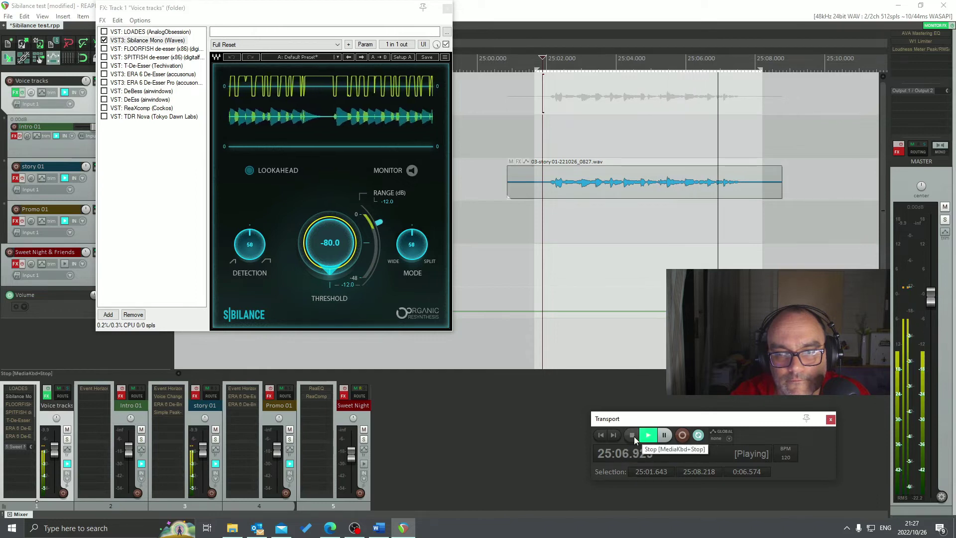
click(634, 436)
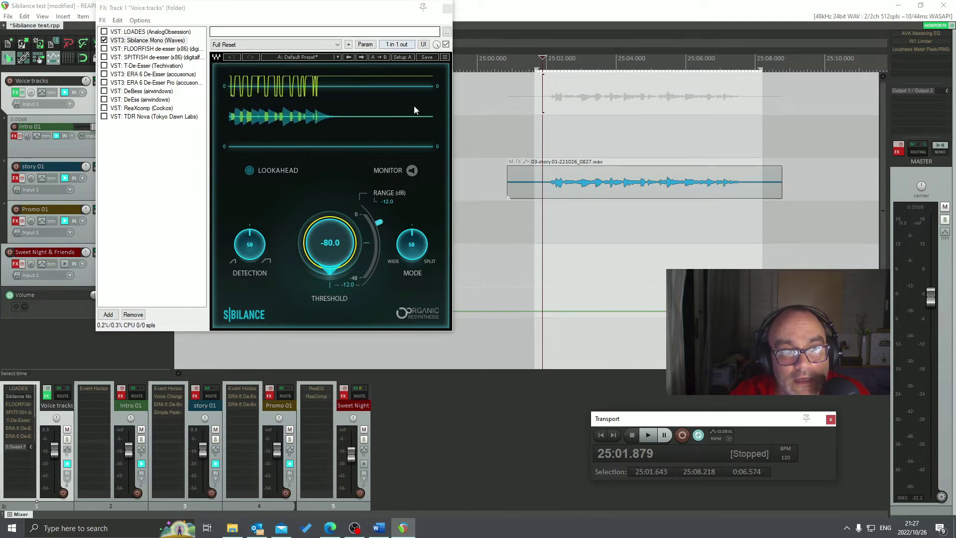
Step: Bypass Sibilance Mono and enable LOADES in its place, and try raising the Sibilance threshold knob
click(104, 39)
click(104, 32)
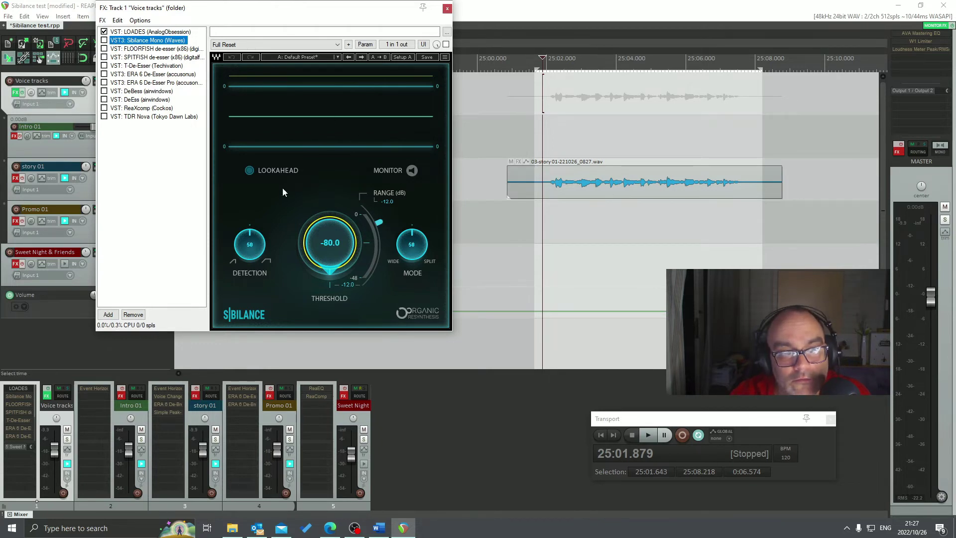
mouse_move(329, 242)
mouse_down()
mouse_move(330, 206)
mouse_move(330, 224)
mouse_up()
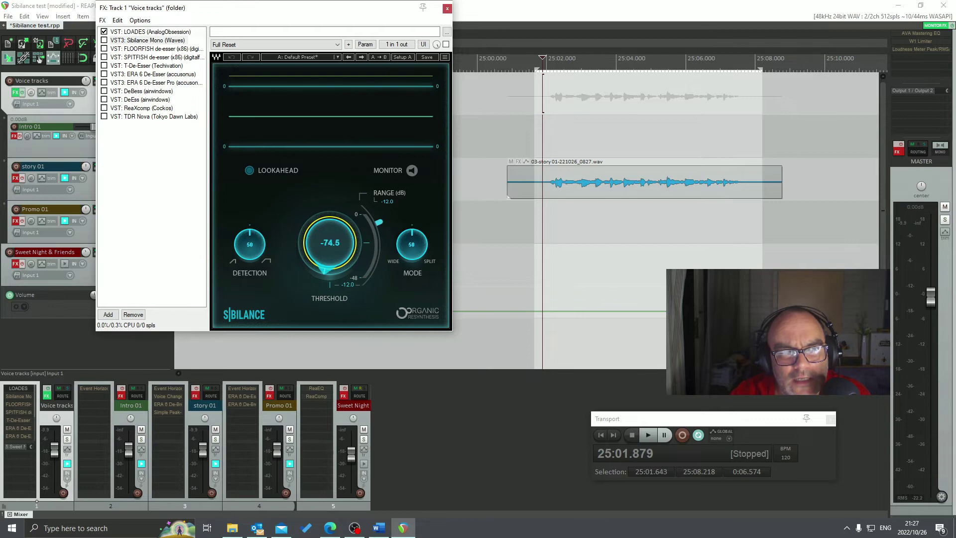
drag(330, 243, 329, 222)
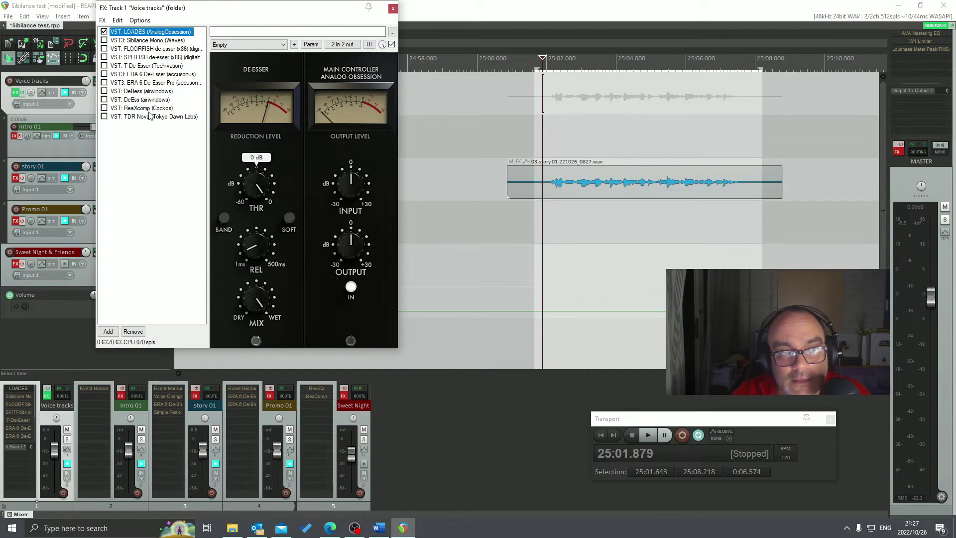
Step: Play the clip through LOADES while lowering its threshold to -60 dB, stop playback, and return the threshold to 0 dB
click(649, 435)
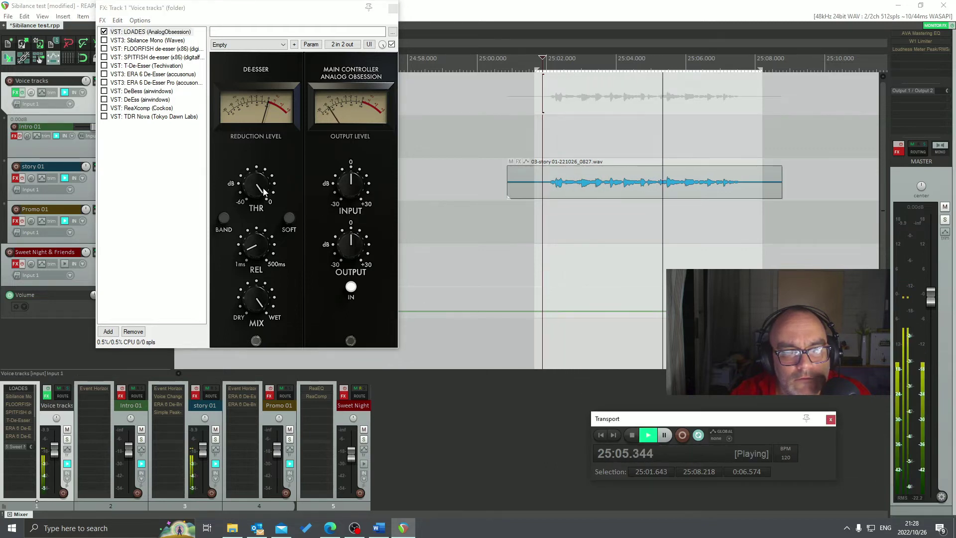
drag(261, 188, 264, 342)
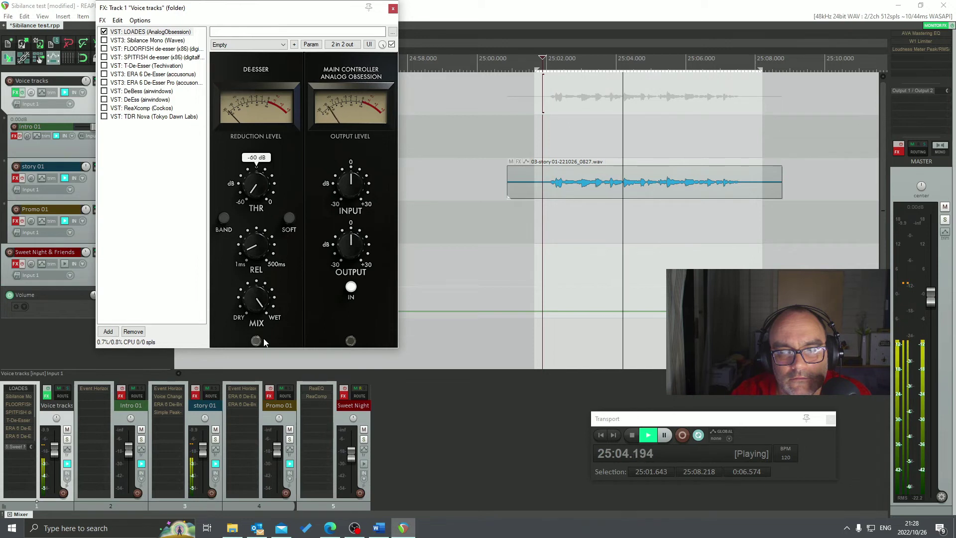
key(space)
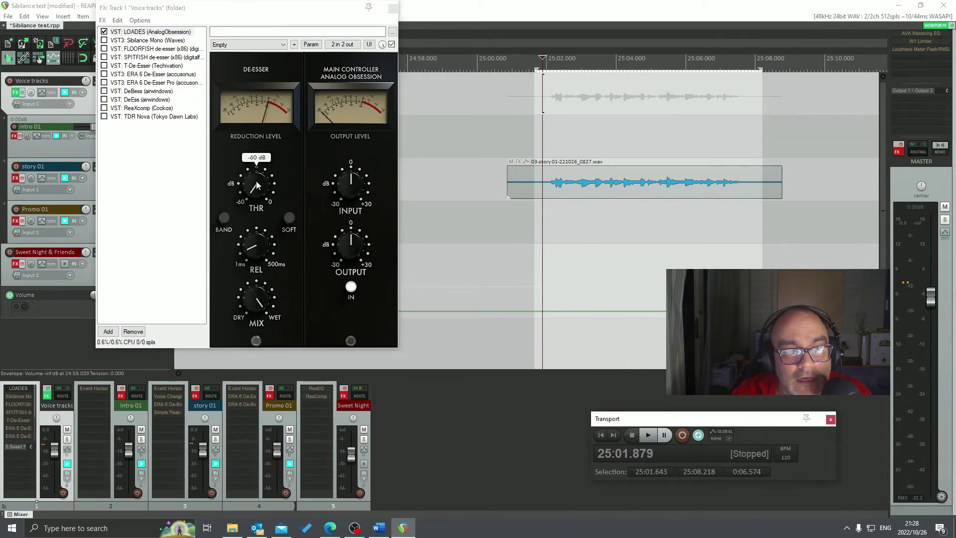
drag(253, 192, 251, 170)
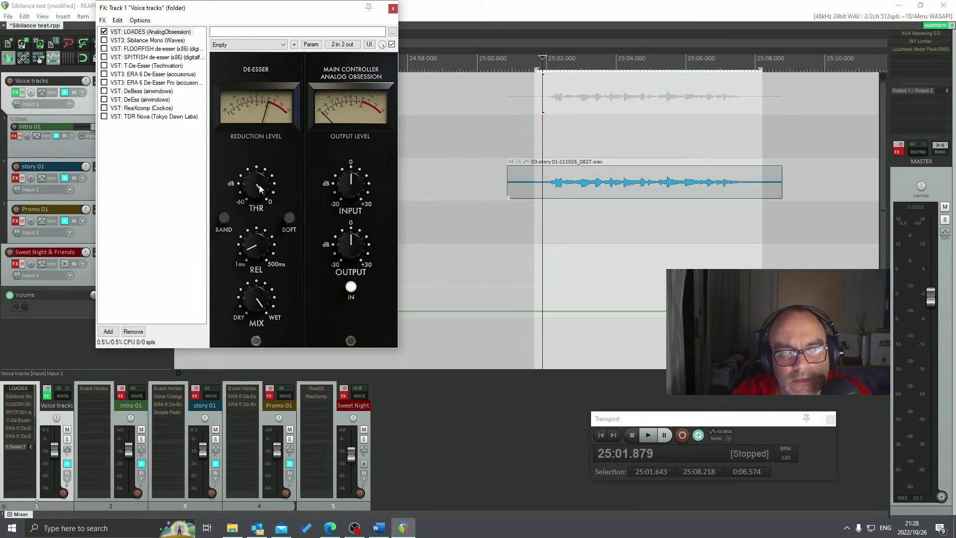
drag(259, 185, 261, 236)
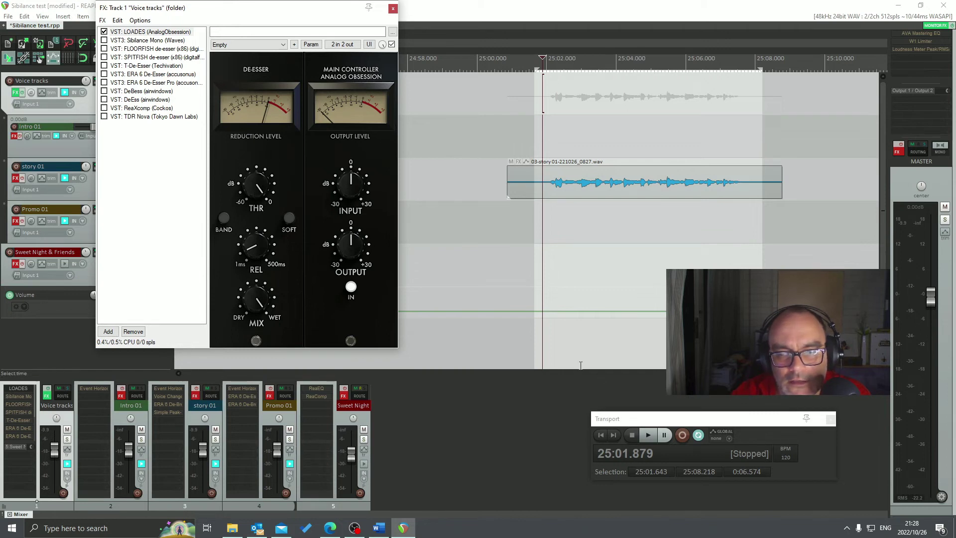
Step: Set the LOADES threshold to -23 dB while playing the voice clip, and stop playback
click(649, 435)
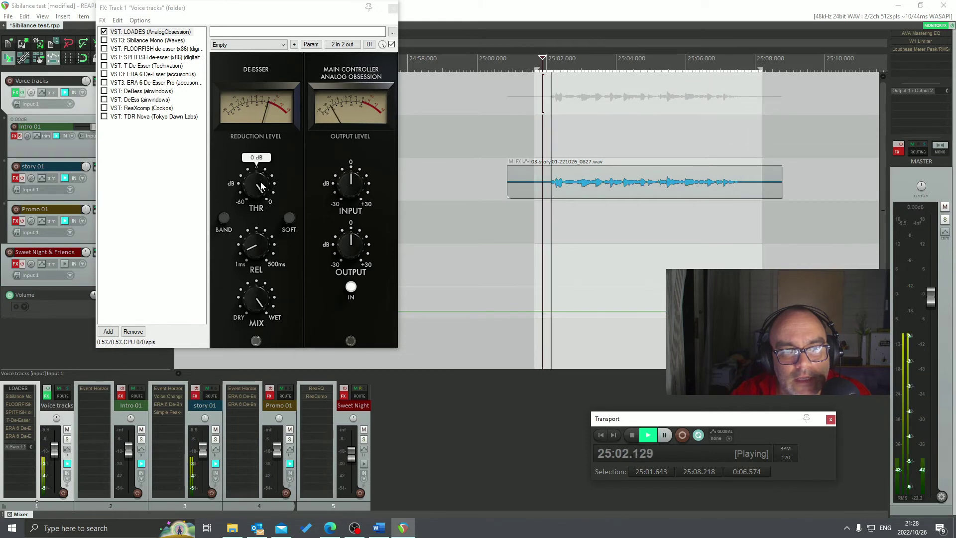
drag(259, 188, 255, 242)
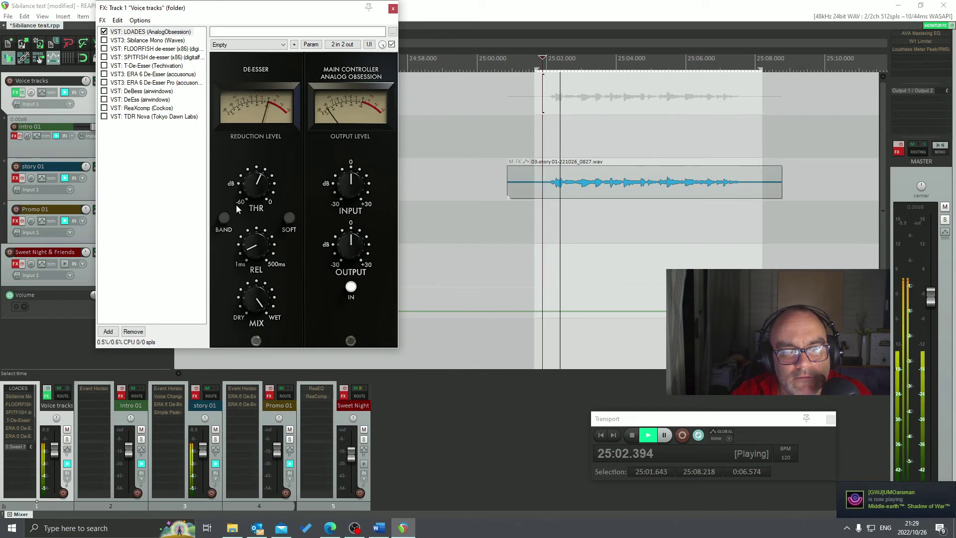
mouse_move(252, 202)
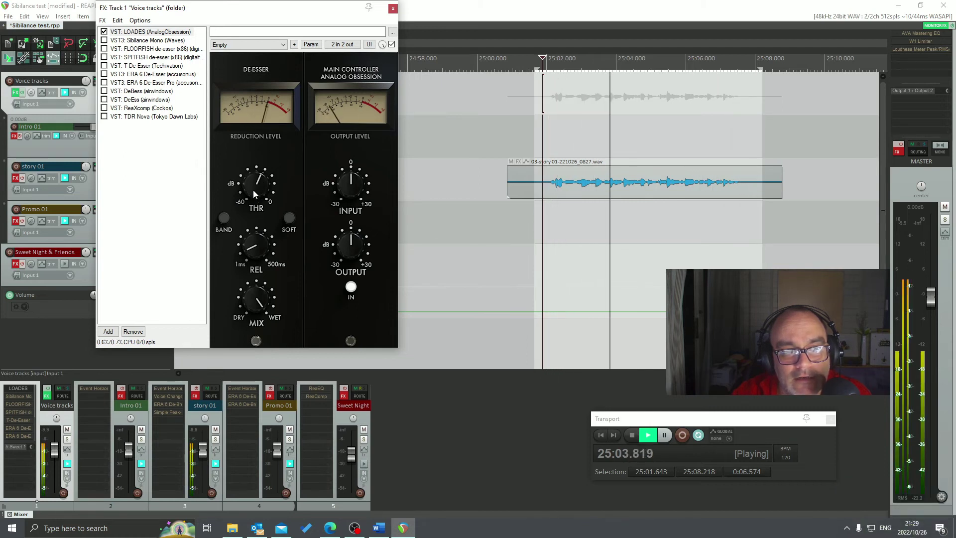
drag(254, 189, 255, 184)
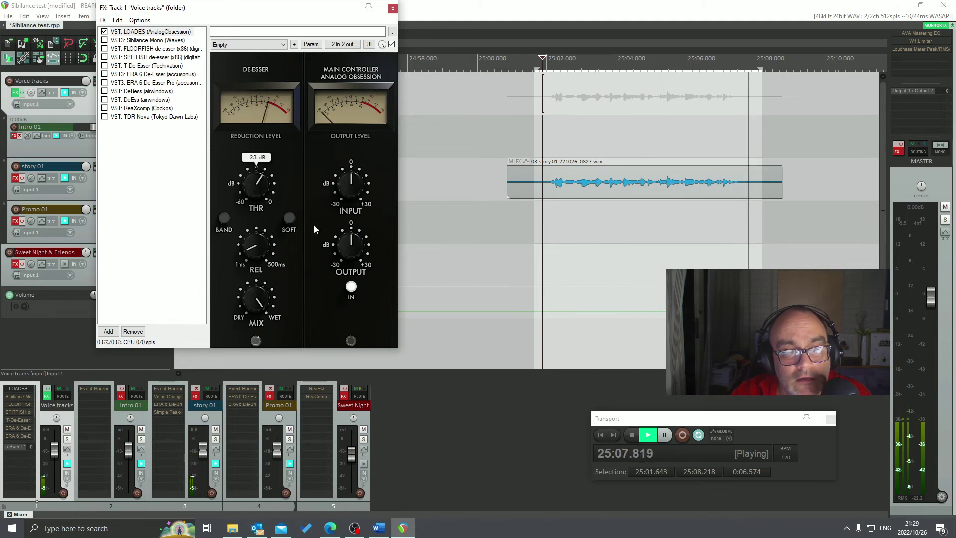
click(632, 436)
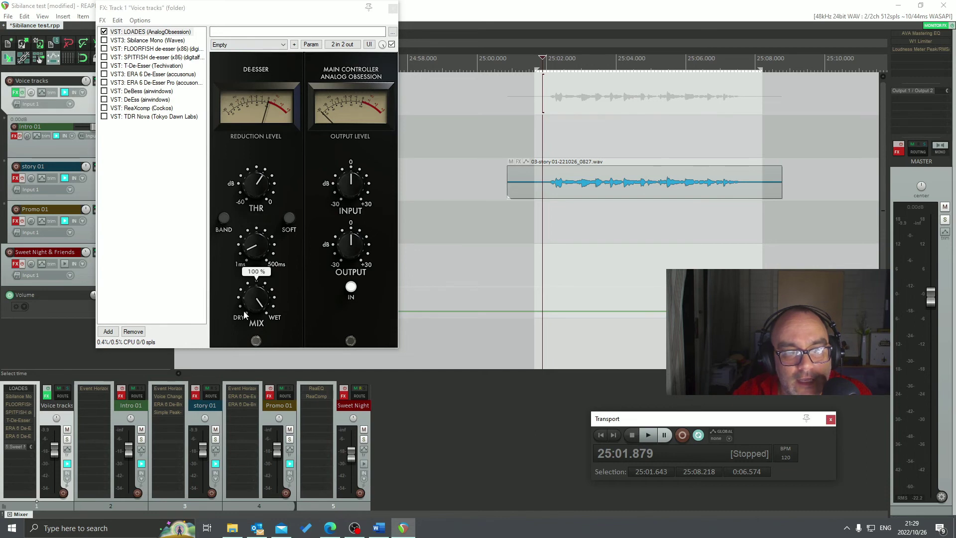
Step: Play the voice clip through LOADES, lower its mix to 0 % for comparison, and return the mix to fully wet
click(646, 435)
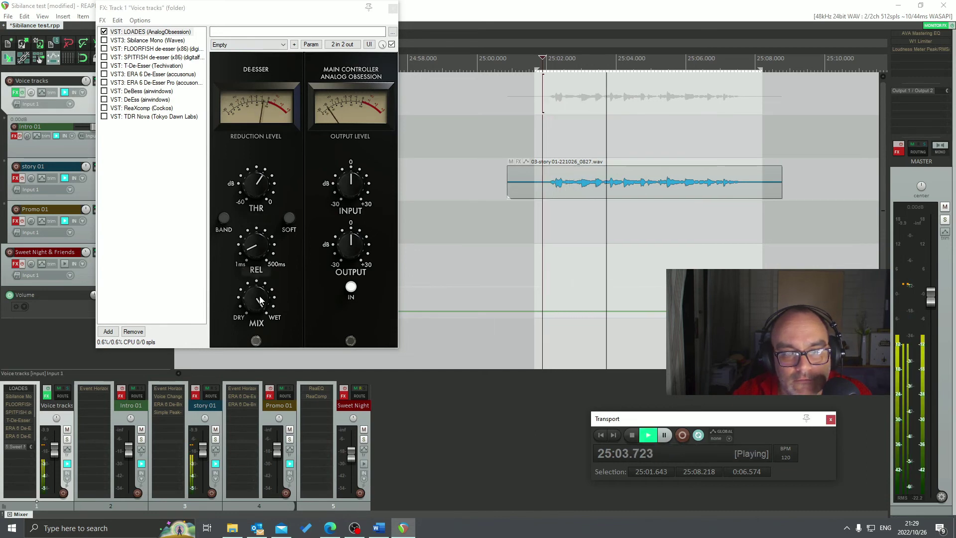
drag(259, 295, 256, 325)
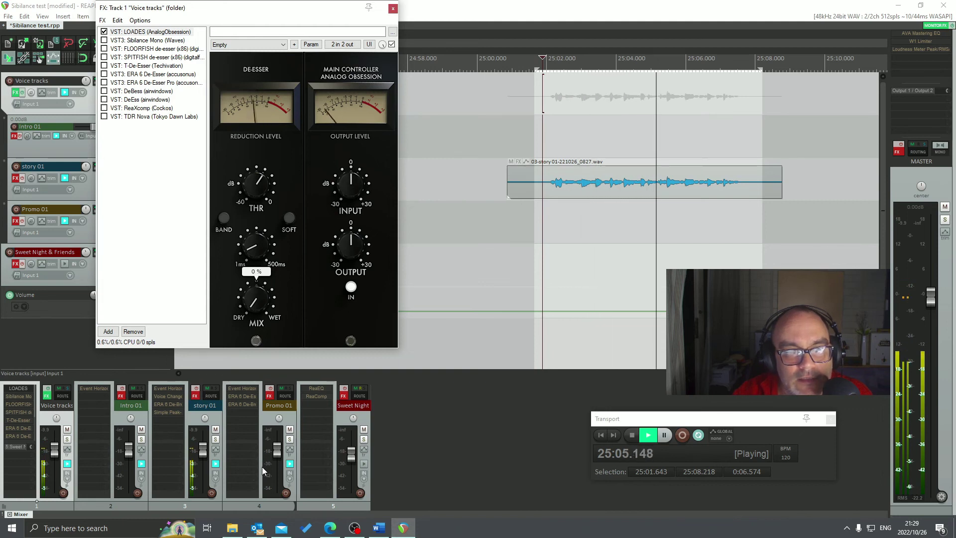
drag(259, 325, 259, 305)
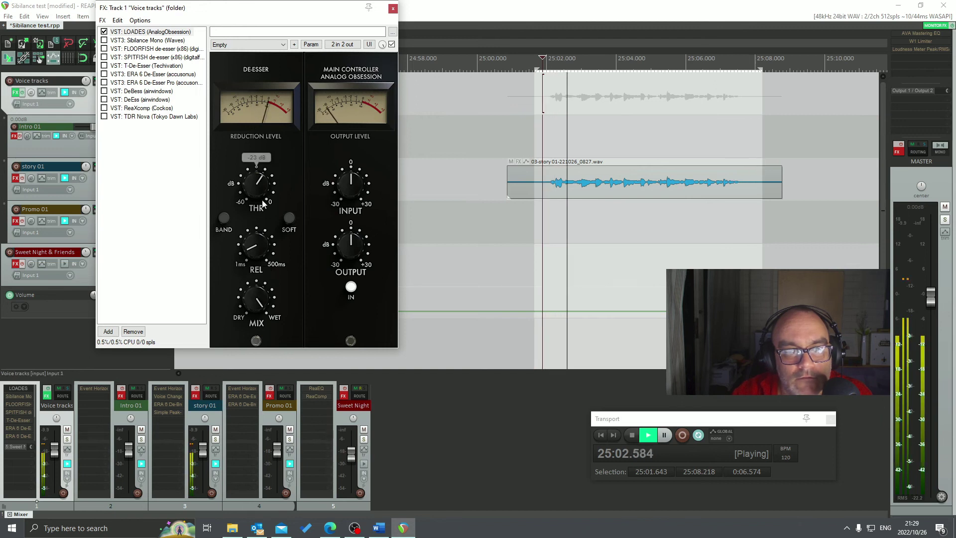
mouse_move(262, 204)
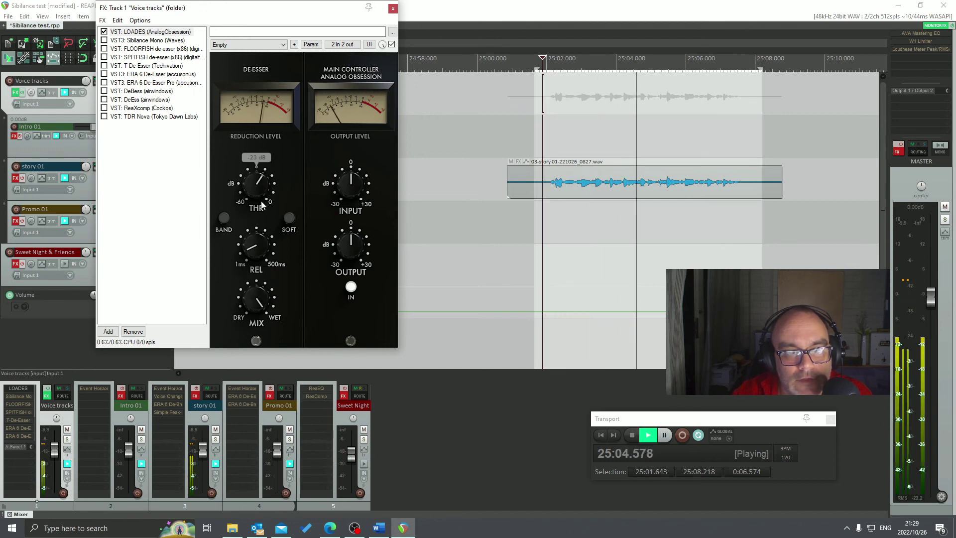
Step: Lower the LOADES mix slightly from fully wet, audition the looping voice clip with it, and stop playback
mouse_move(255, 297)
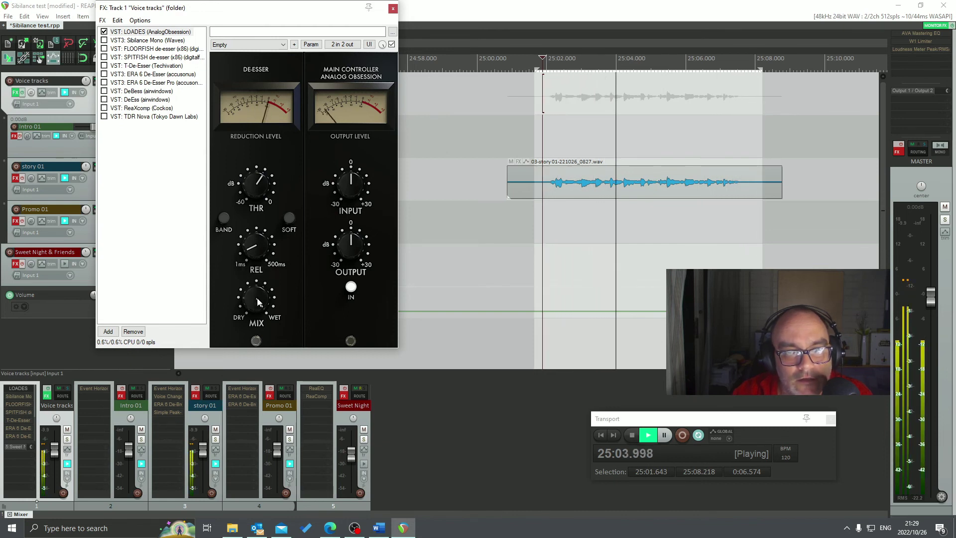
mouse_move(258, 302)
mouse_down()
mouse_move(257, 326)
mouse_move(257, 311)
mouse_up()
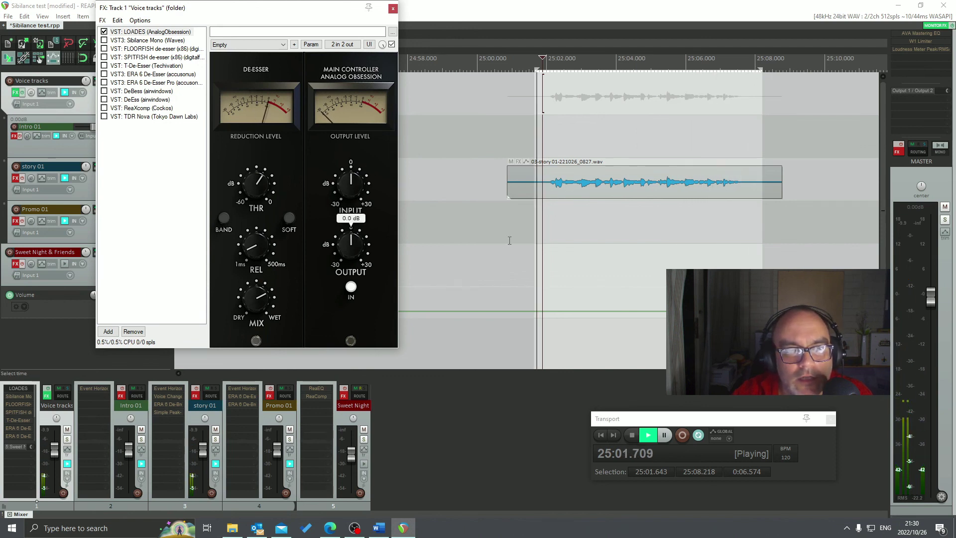
mouse_move(336, 187)
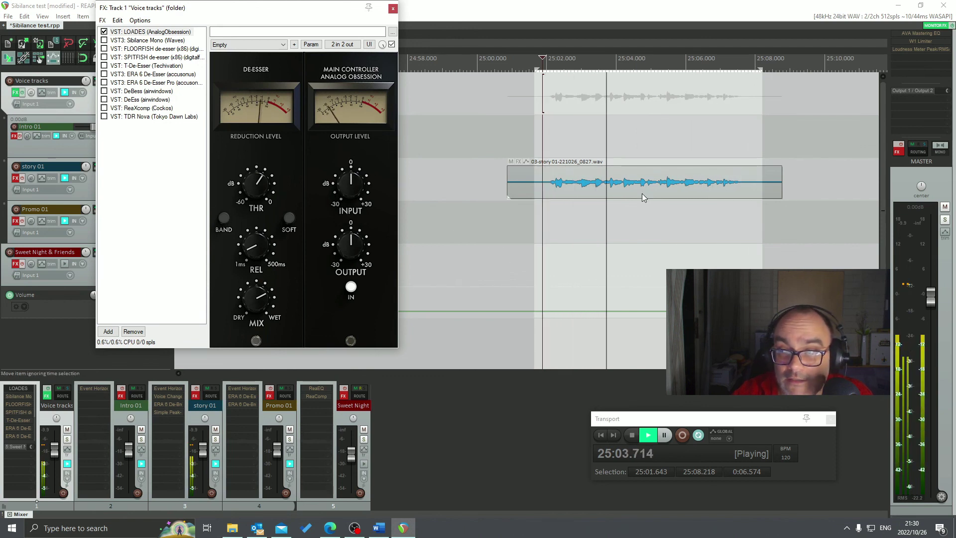
mouse_move(265, 205)
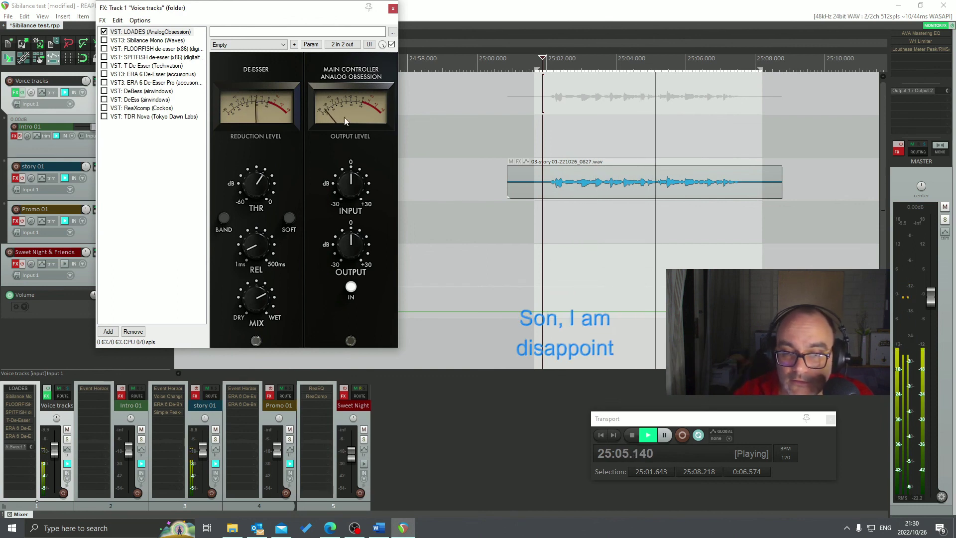
click(631, 435)
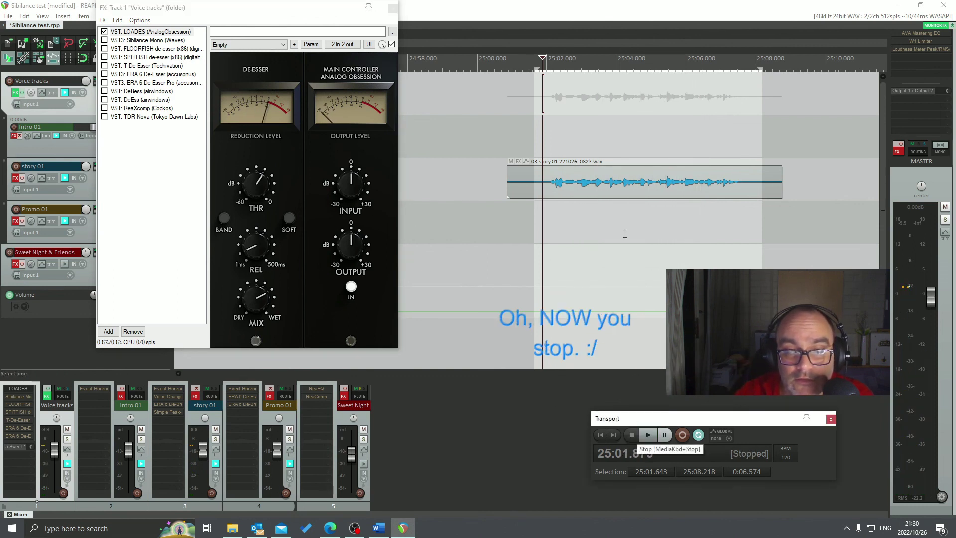